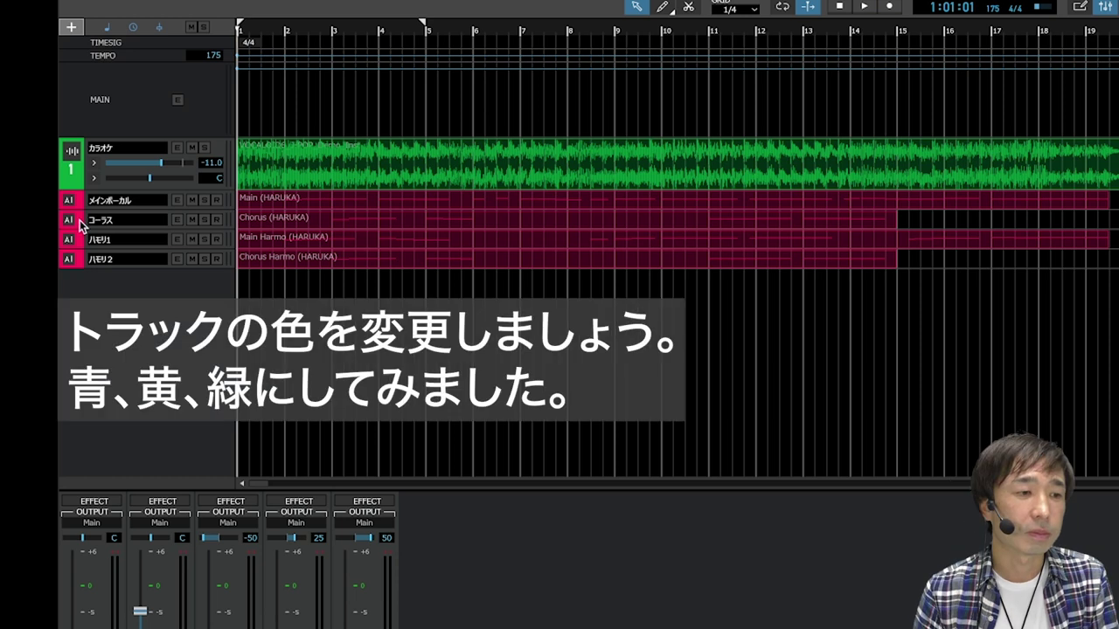
Set the track colours to blue for コーラス, yellow for ハモリ1 and dark green for ハモリ2
left_click(79, 220)
left_click(162, 233)
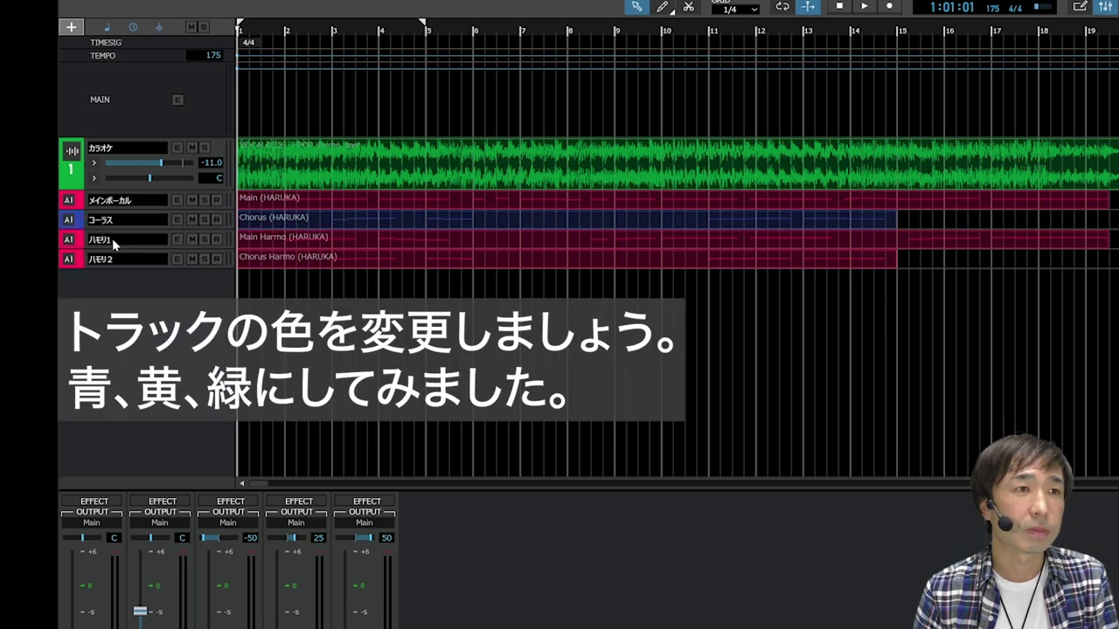
left_click(80, 241)
left_click(114, 264)
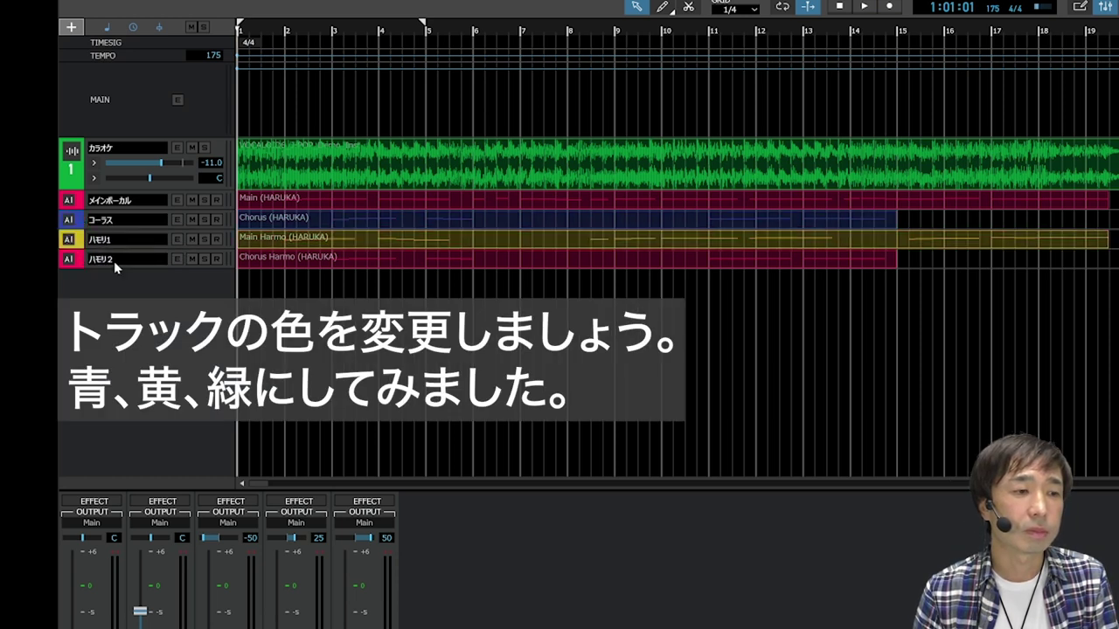
left_click(78, 259)
left_click(86, 278)
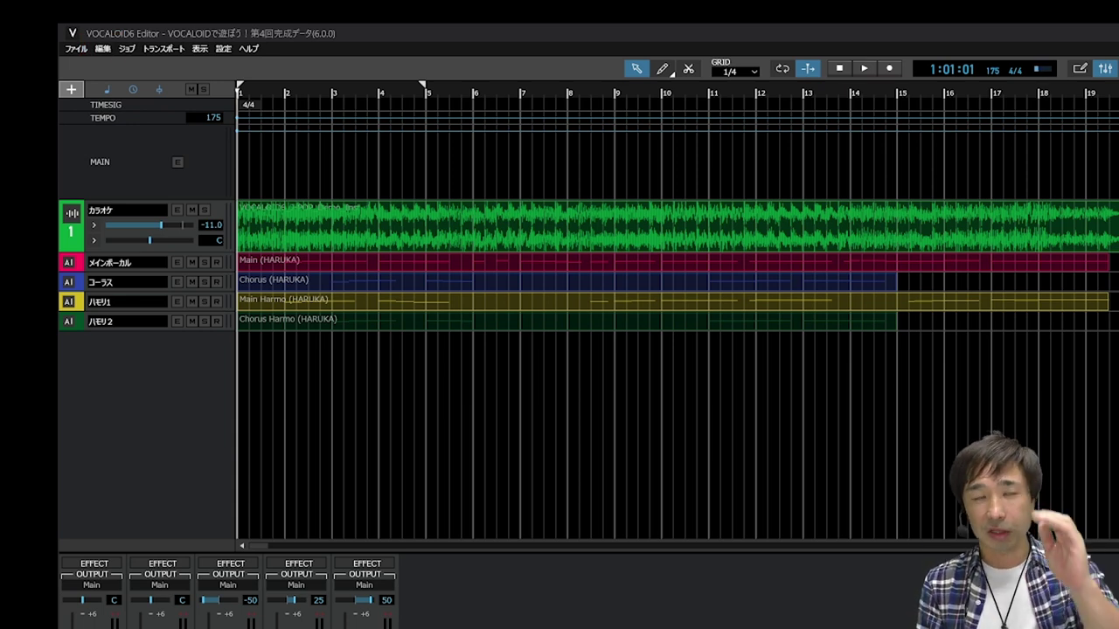
Duplicate the Chorus part on the コーラス track
left_click(320, 280)
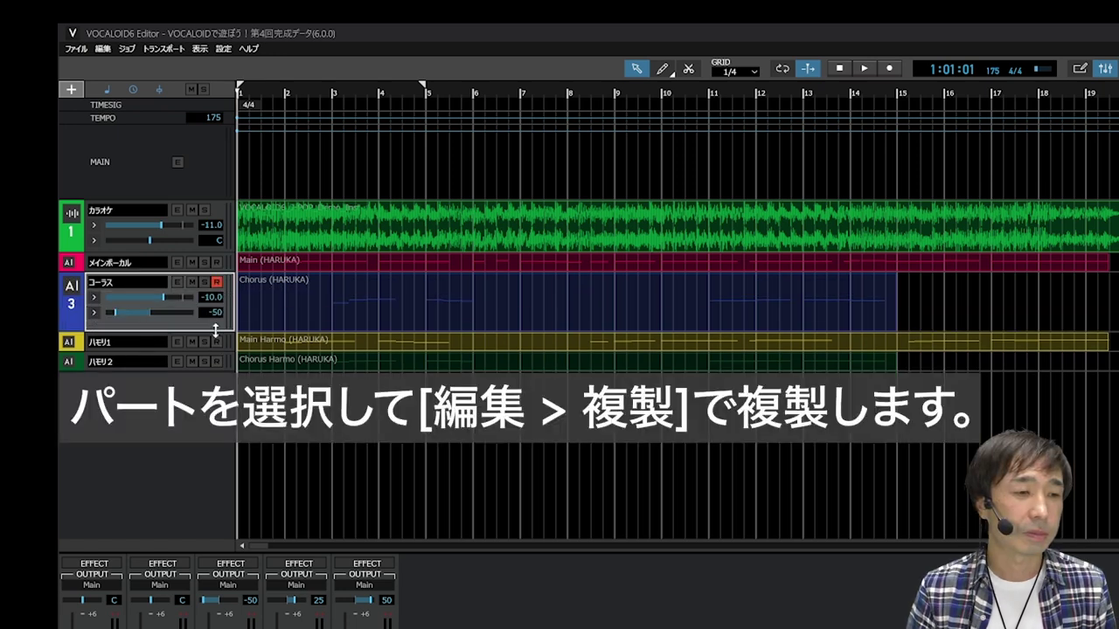
left_click(105, 50)
left_click(138, 179)
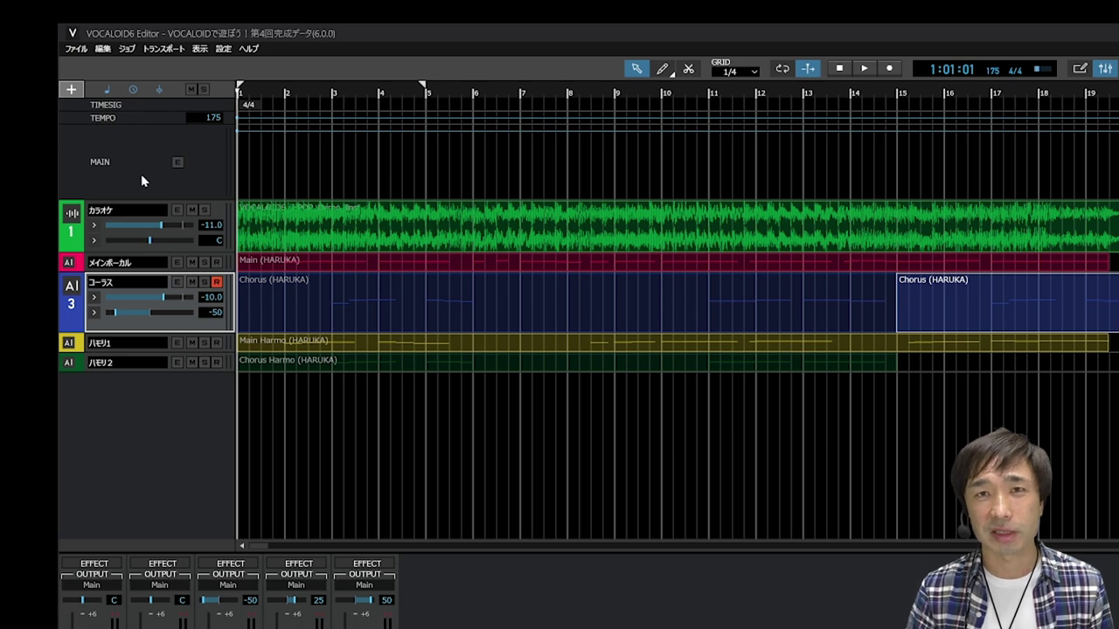
Add a VOCALOID:AI track below コーラス and move the duplicated Chorus part onto it, starting at measure 1
left_click(102, 48)
left_click(152, 239)
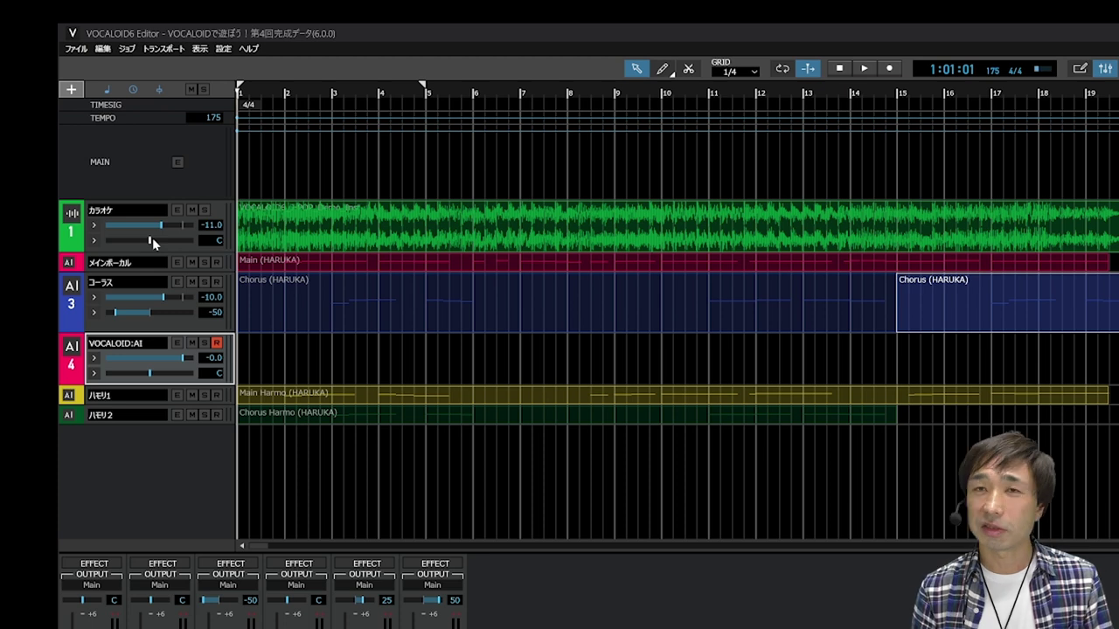
left_click_drag(939, 305, 228, 358)
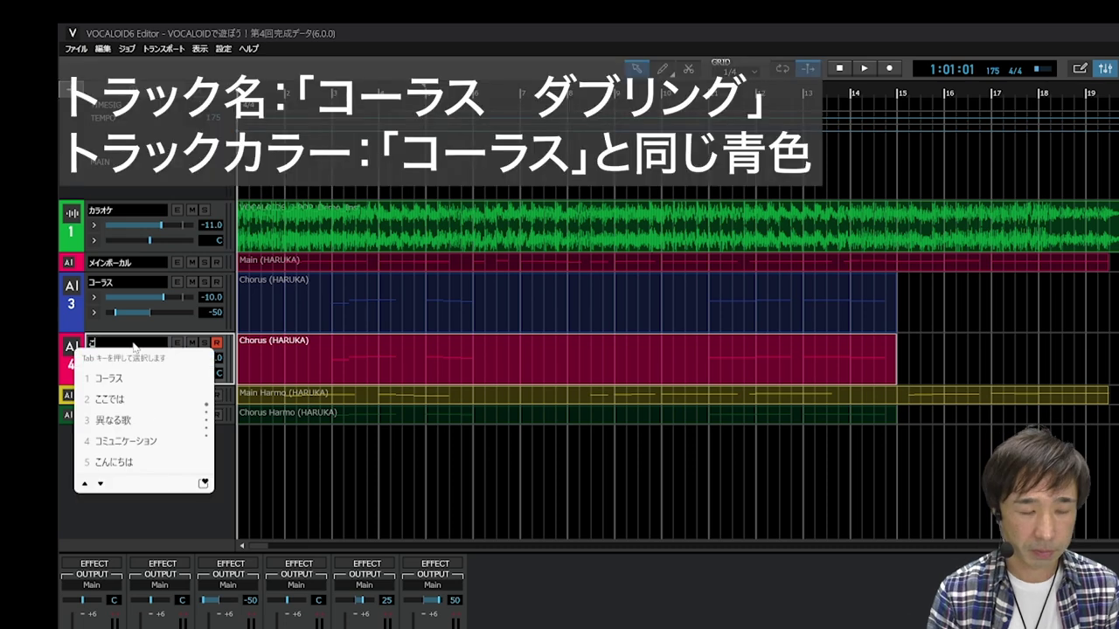
Rename the new track コーラス ダブリング and give it the same blue colour as the コーラス track
key("Return")
left_click(82, 370)
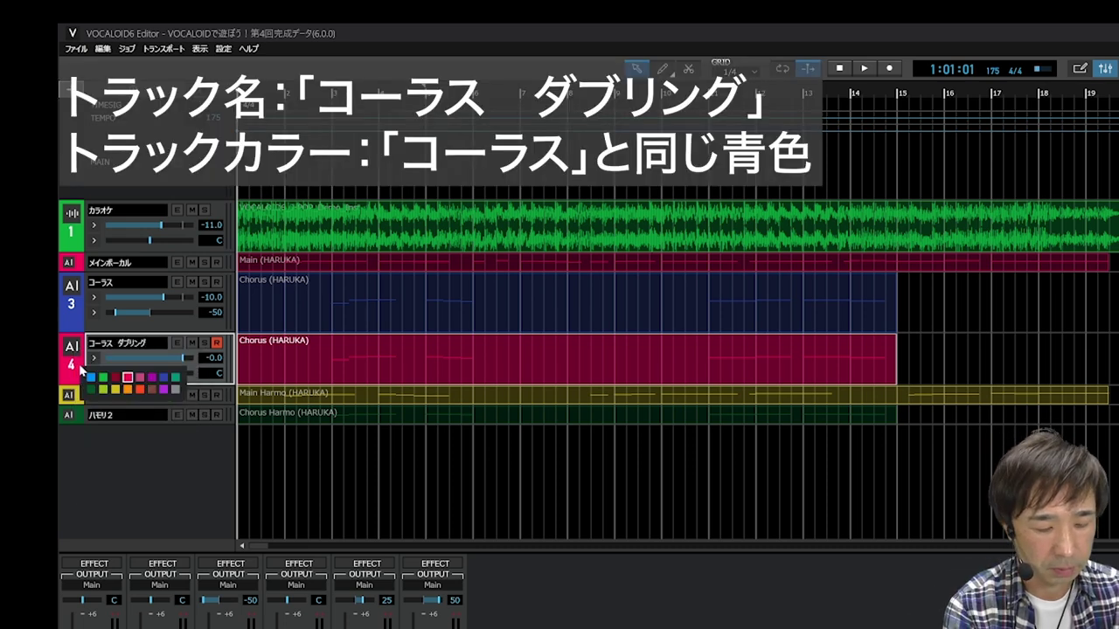
left_click(162, 380)
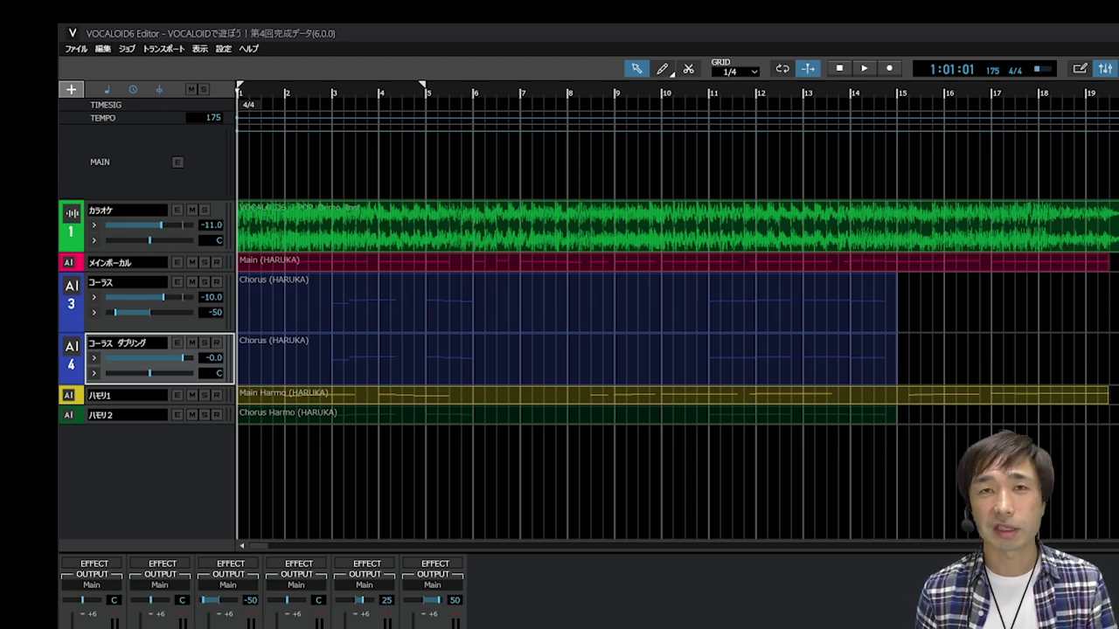
Play back the opening with the duplicated chorus and set the take of the コーラス ダブリング part to Take5
left_click(863, 68)
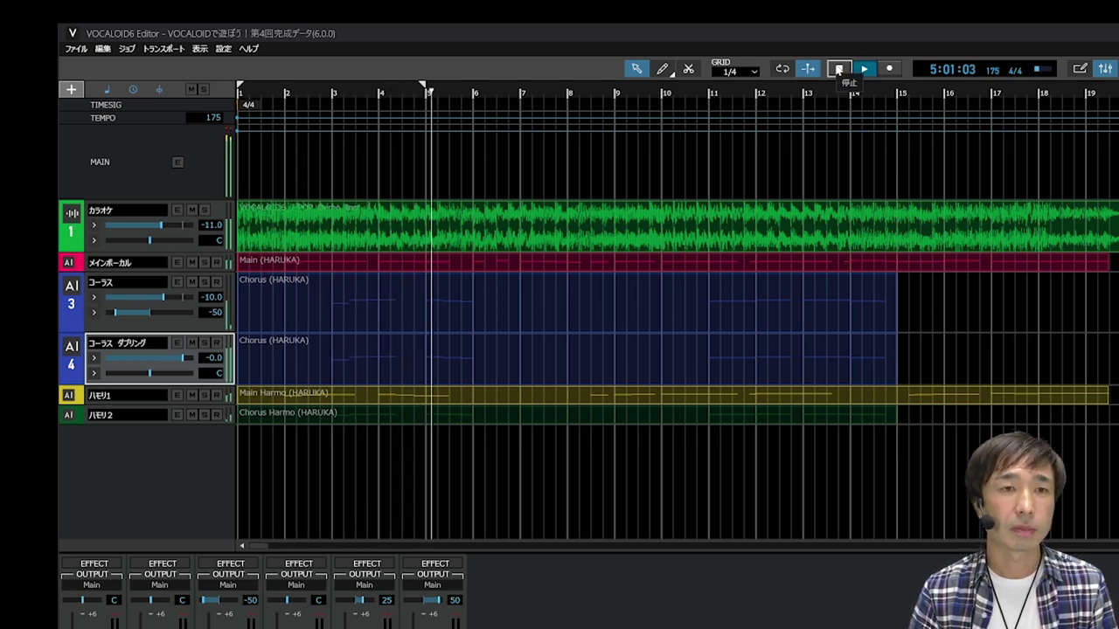
left_click(839, 69)
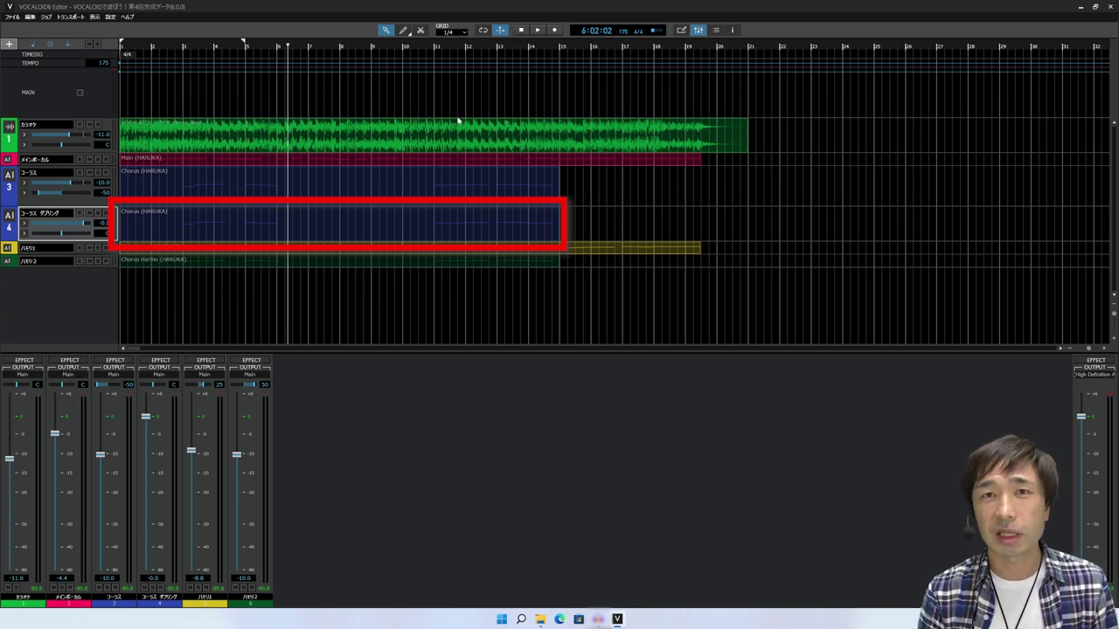
double_click(409, 230)
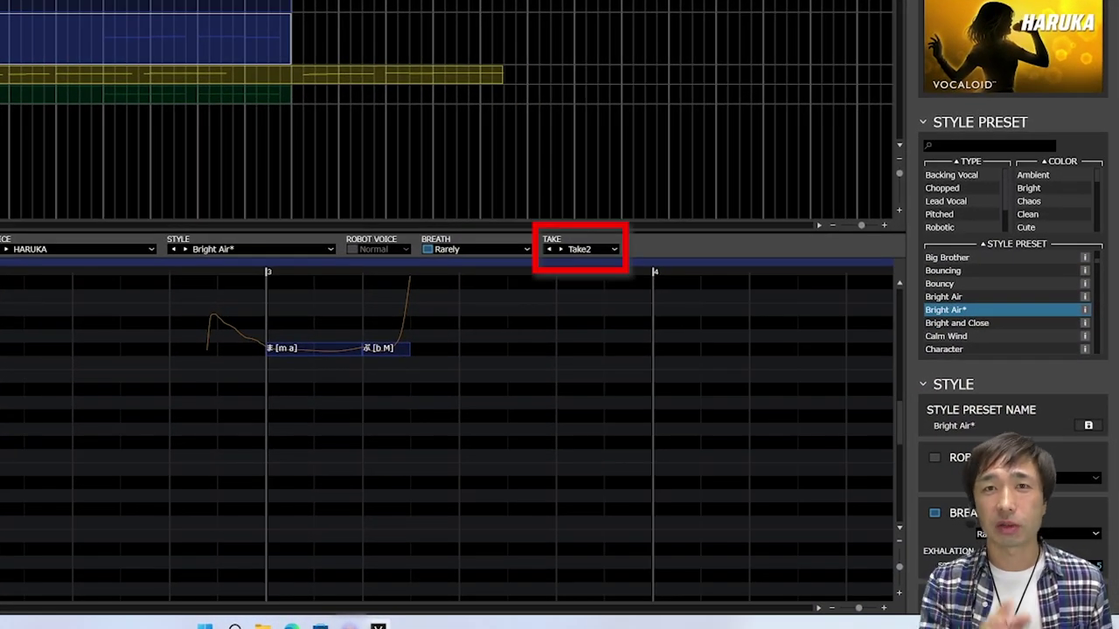
left_click(602, 249)
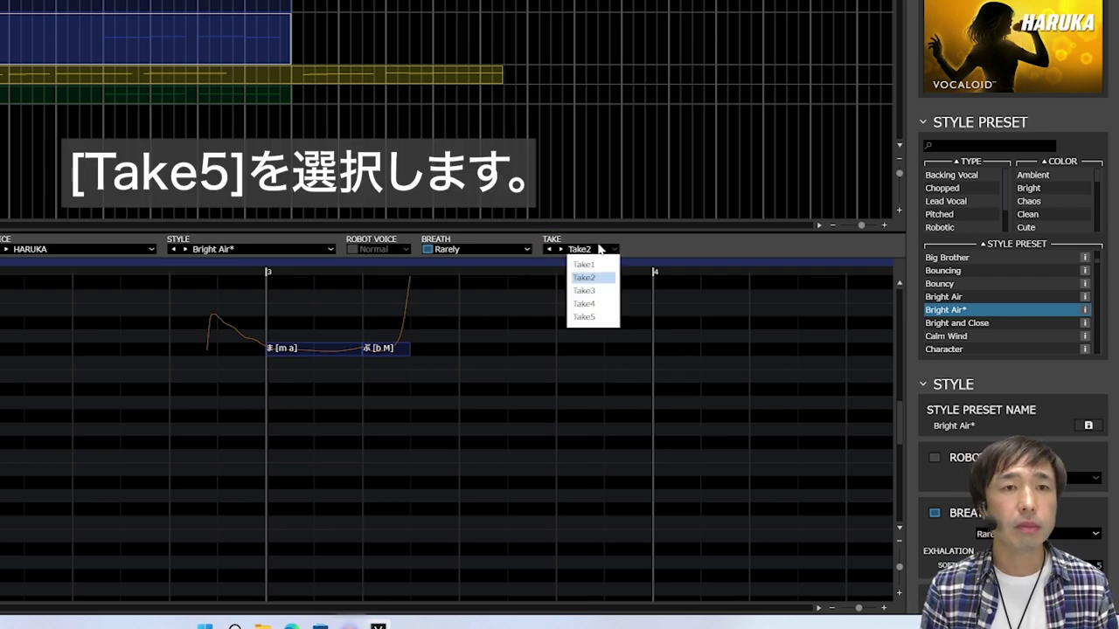
left_click(591, 316)
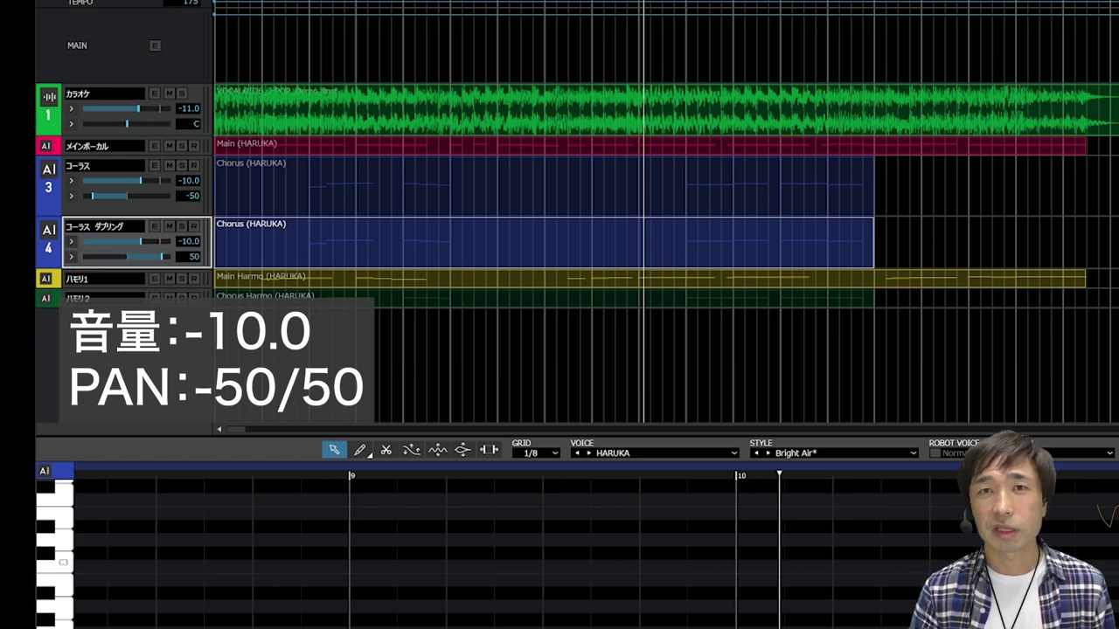
Play the song from the beginning to hear the chorus doubling
key("Home")
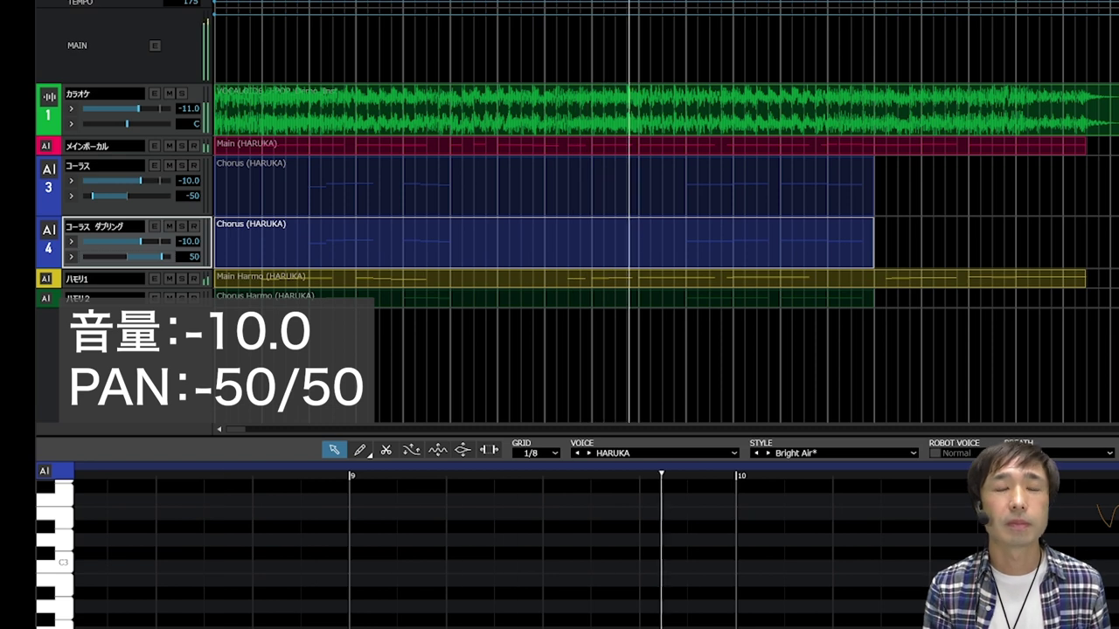
key("space")
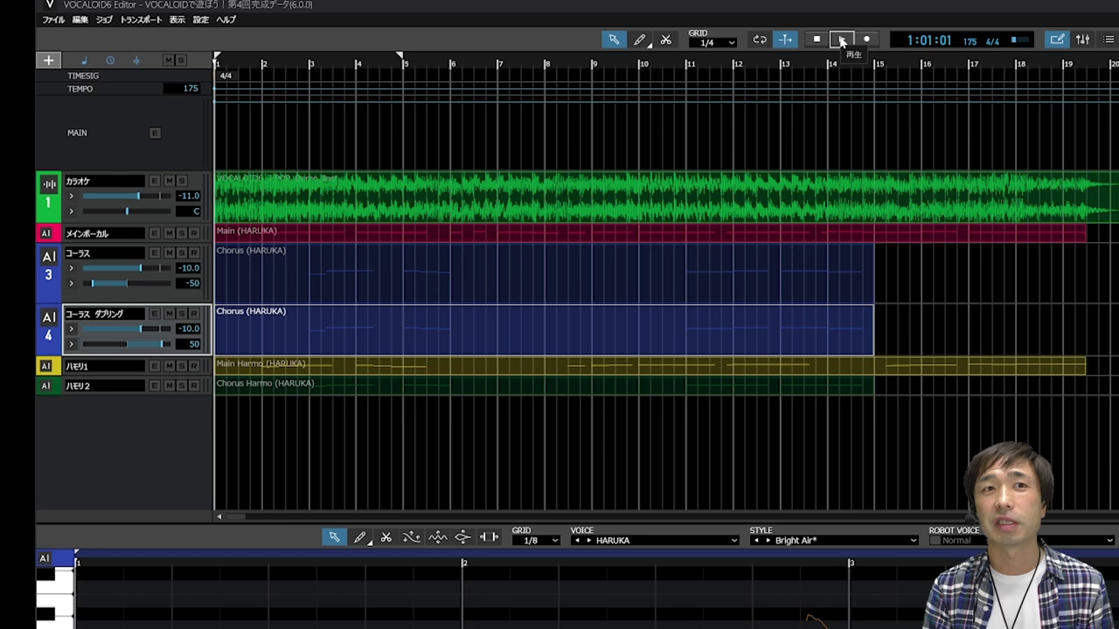
Duplicate the Main Harmo part on the ハモリ1 track
left_click(273, 367)
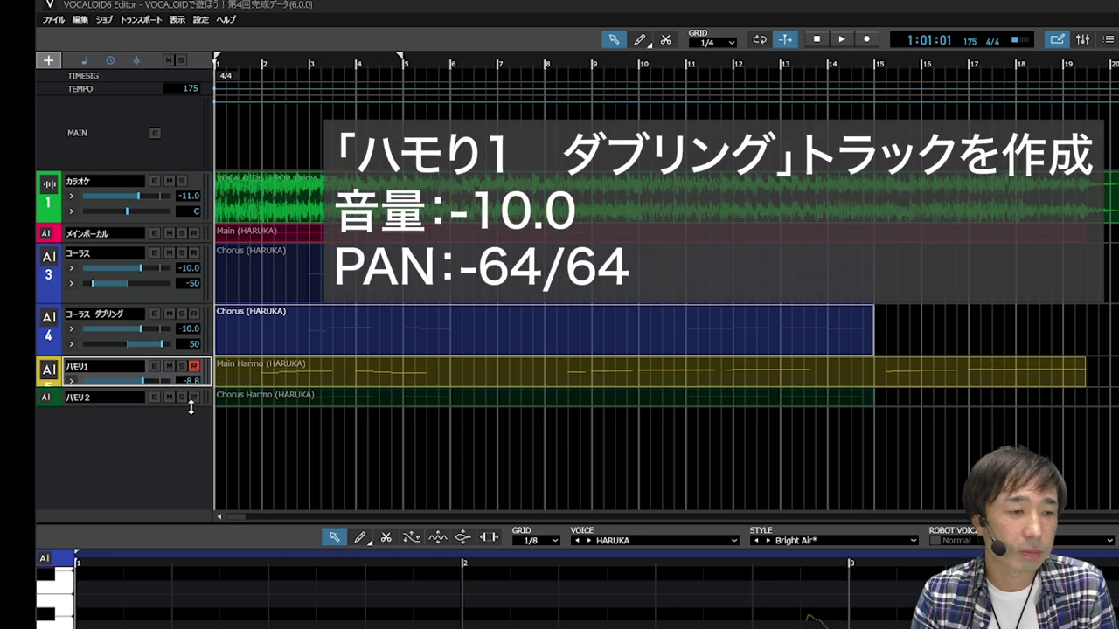
left_click(80, 19)
left_click(129, 146)
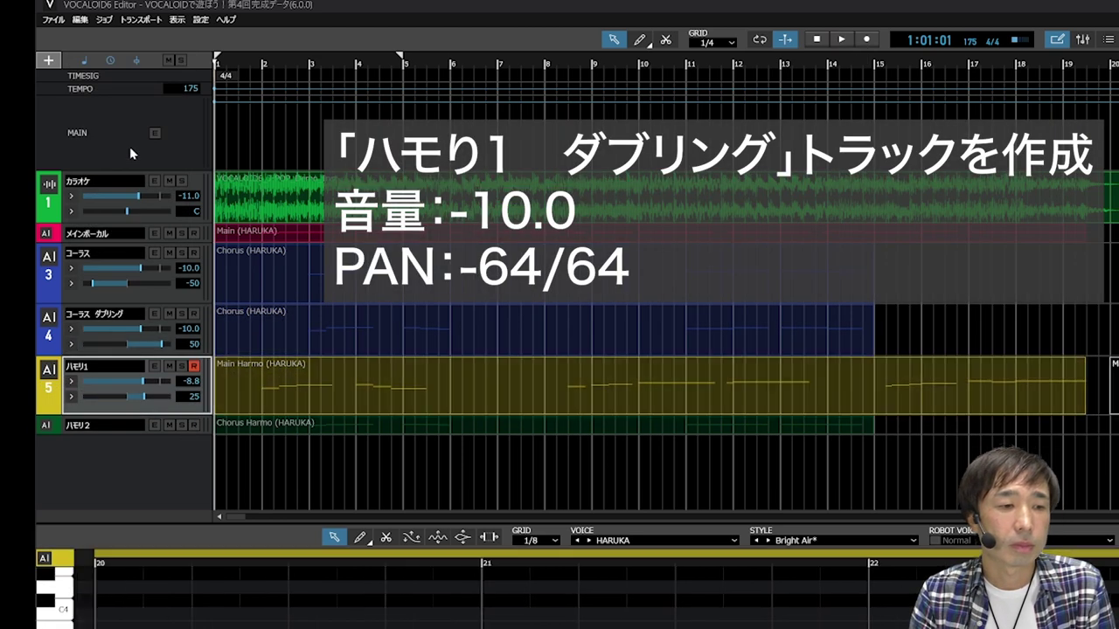
Place the duplicated Main Harmo part at measure 1 of a new VOCALOID:AI track named ハモリ1 ダブリング
left_click(79, 21)
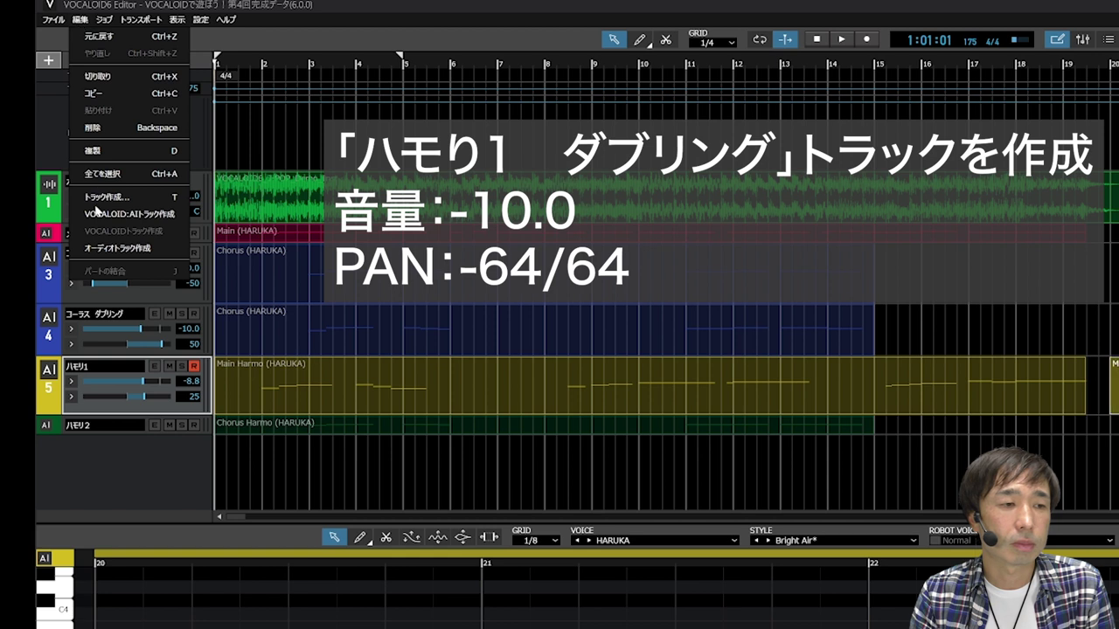
left_click(94, 210)
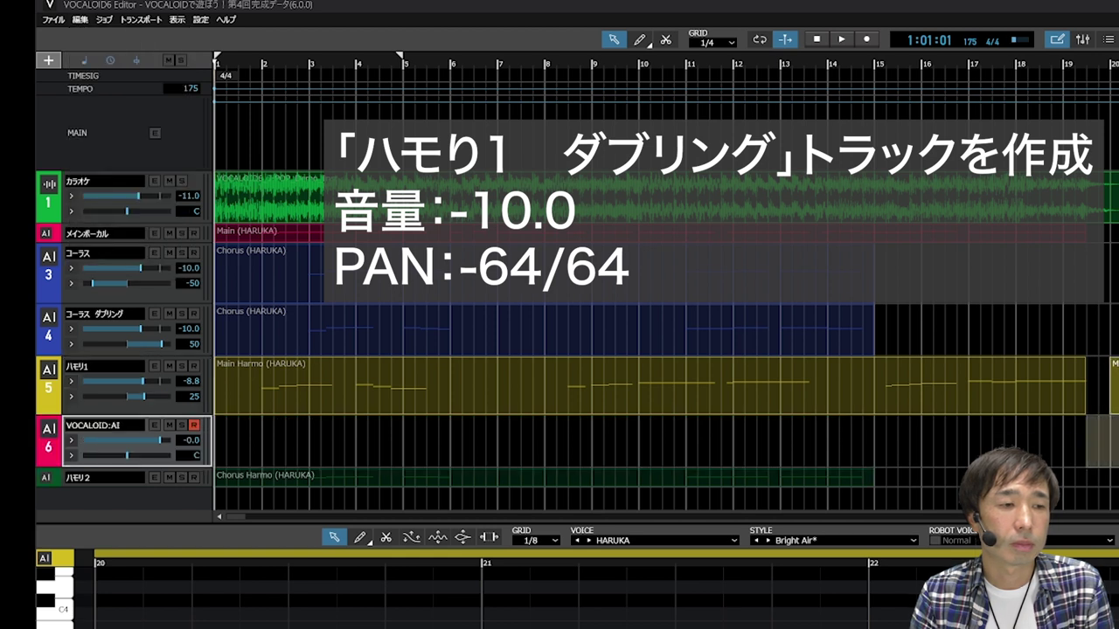
key("ctrl+v")
double_click(92, 425)
type("ハモリ1")
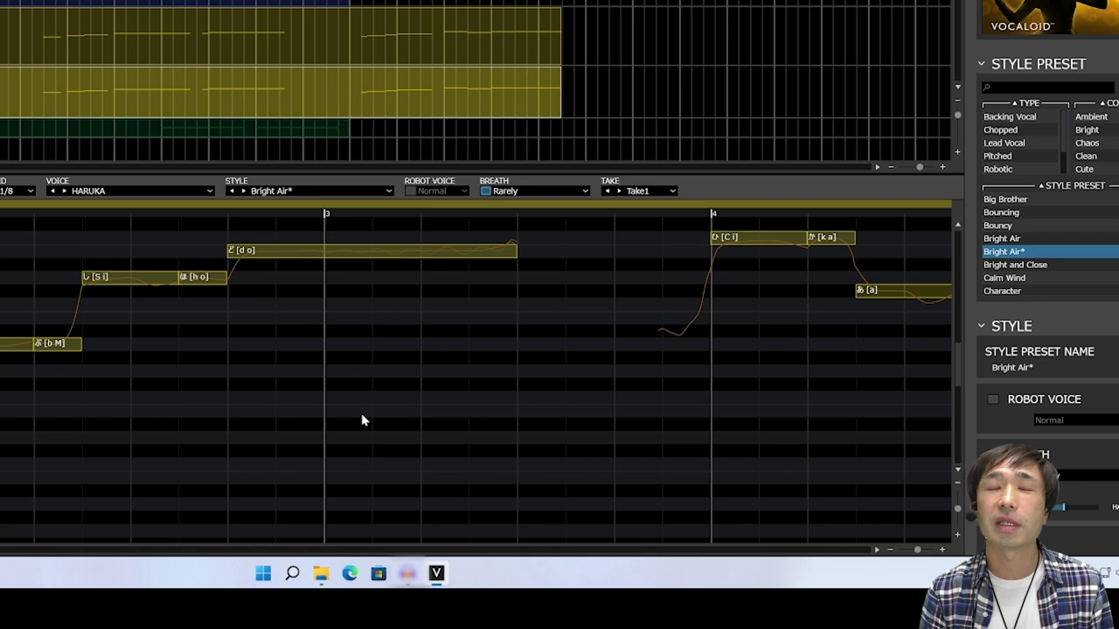
Set the take of the ハモリ1 part to Take3 and of the ハモリ1 ダブリング part to Take4
left_click(222, 60)
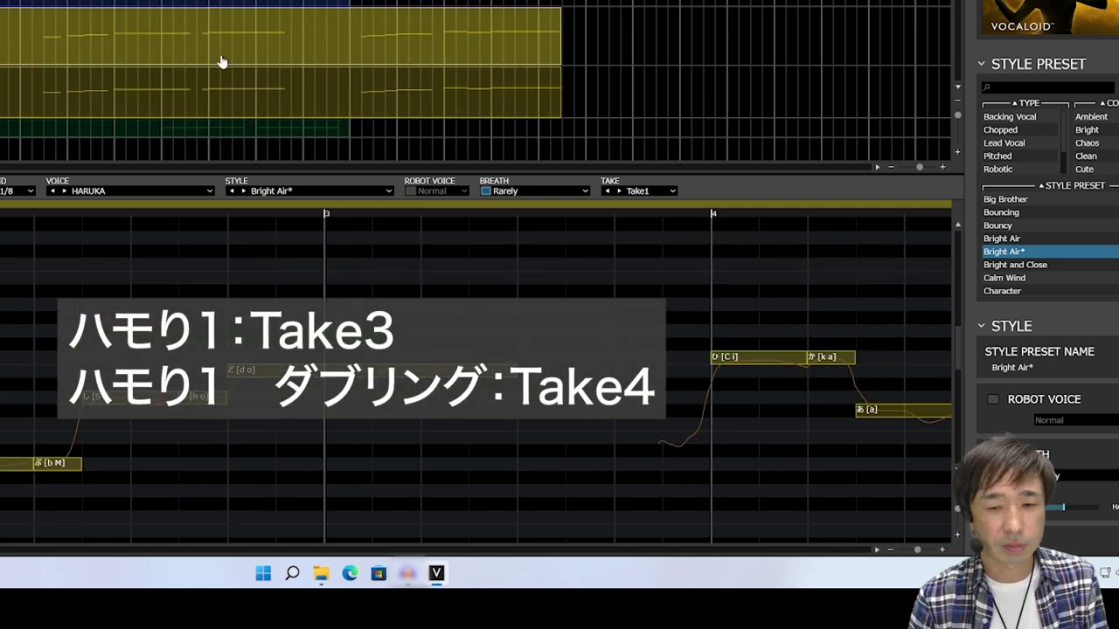
left_click(638, 190)
left_click(318, 85)
left_click(638, 190)
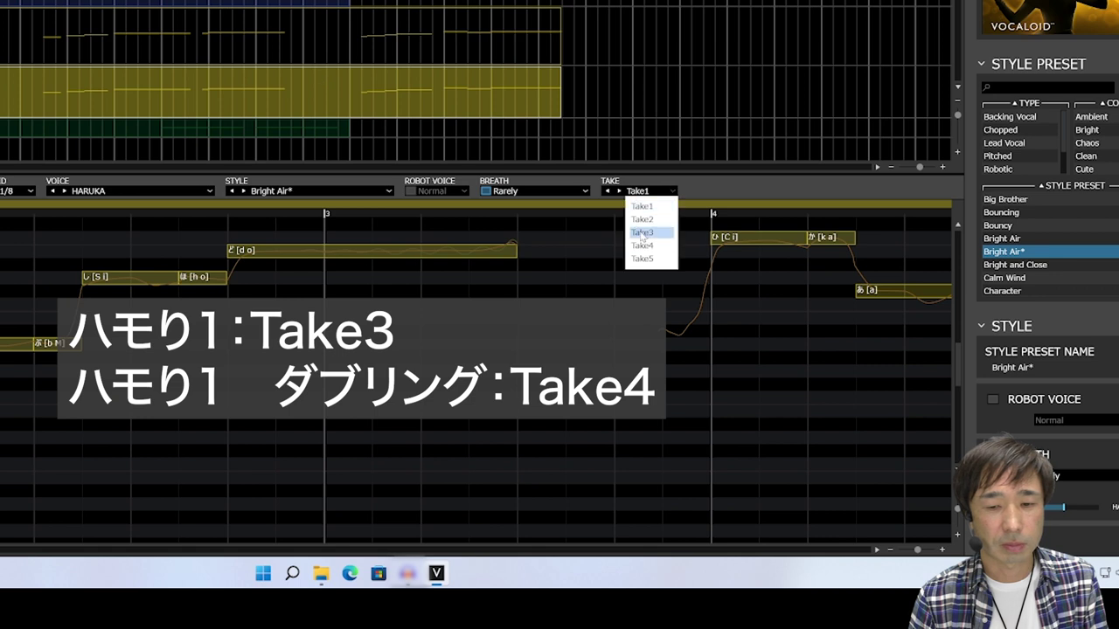
left_click(643, 247)
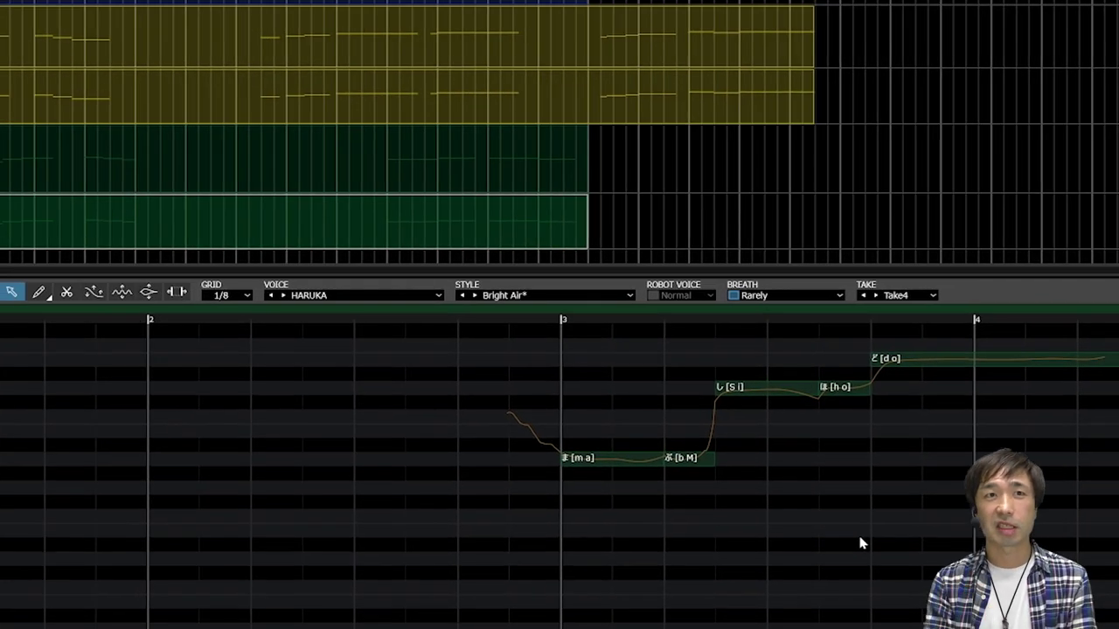
Play back the song to hear the doubled harmony tracks
key("space")
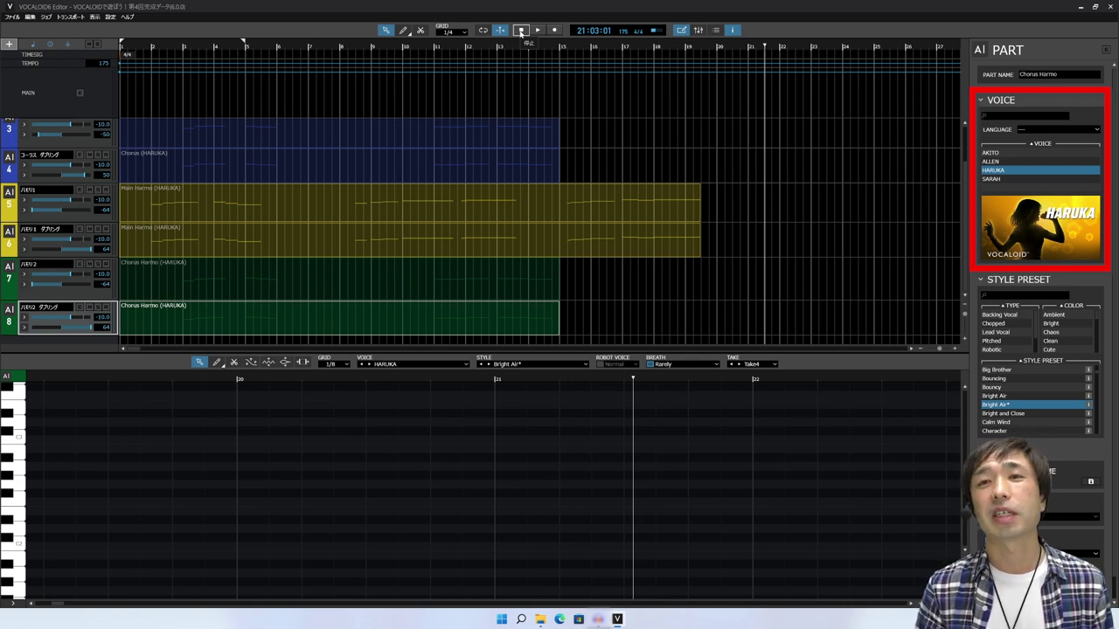
Change the voice of the コーラス part to AKITO and of the コーラス ダブリング part to ALLEN
left_click(472, 140)
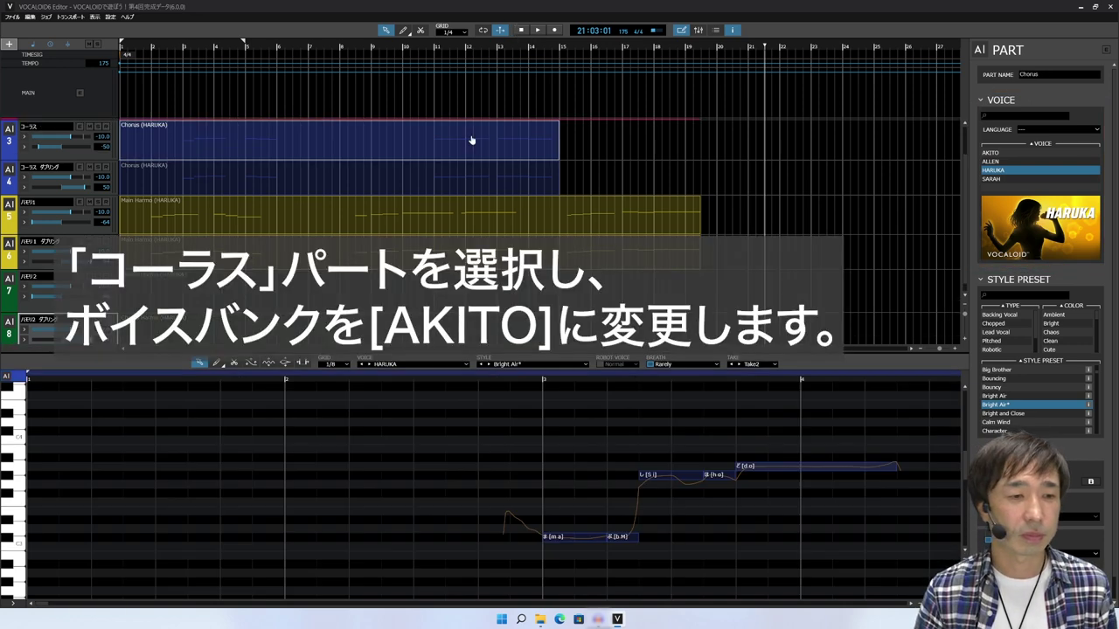
left_click(986, 154)
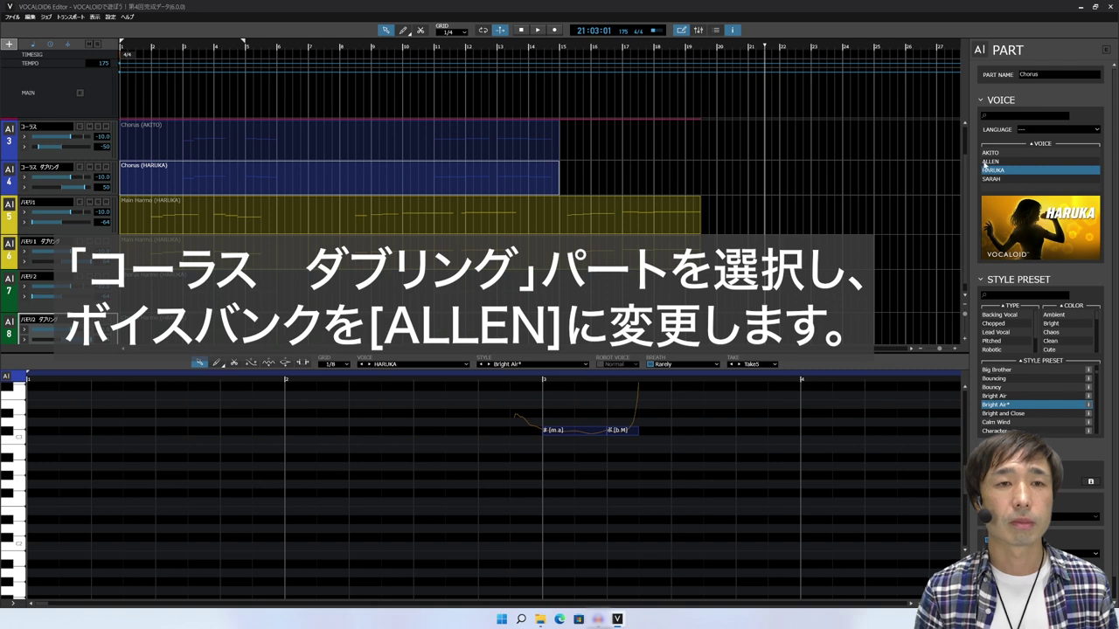
left_click(985, 163)
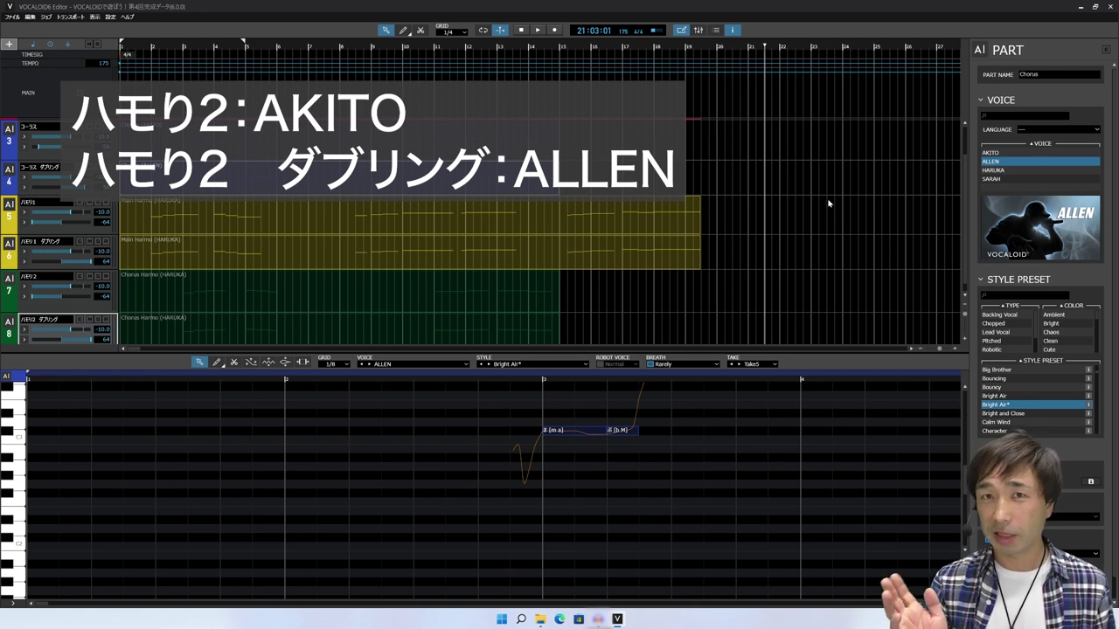
Change the voice of the ハモリ2 part to AKITO and of the ハモリ2 ダブリング part to ALLEN
left_click(990, 152)
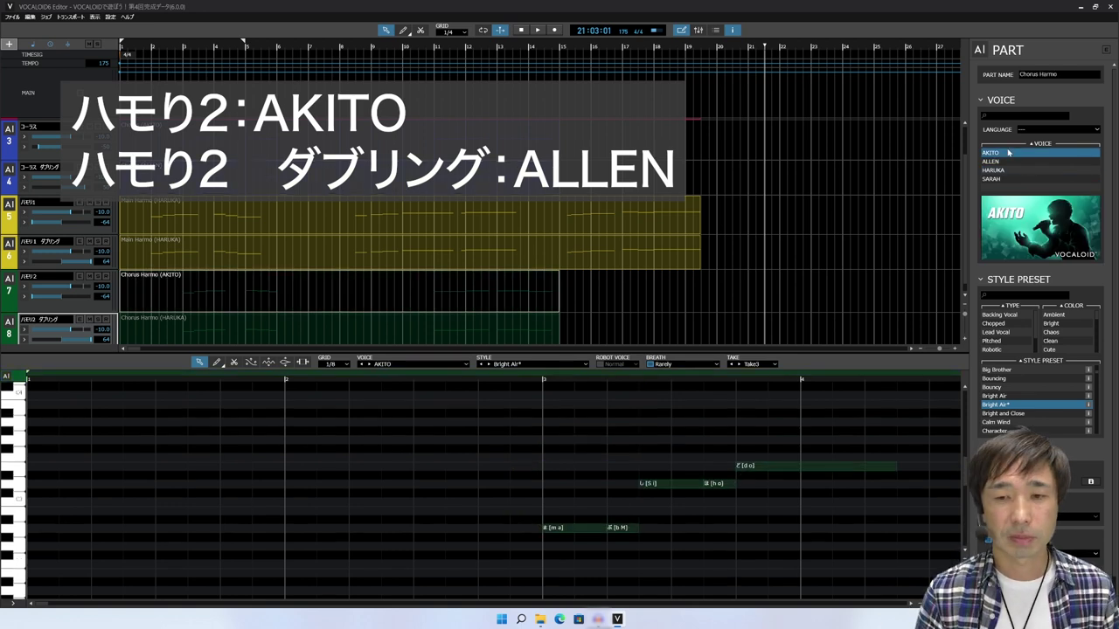
left_click(262, 329)
left_click(989, 162)
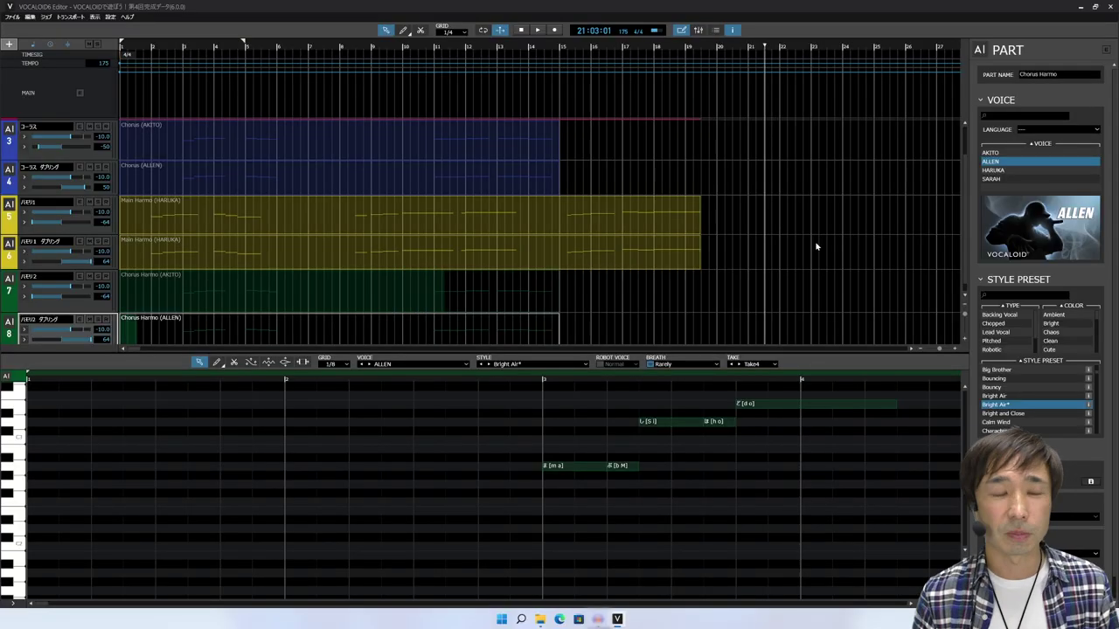
Play the song through with the new AKITO and ALLEN voices, and stop it after the end
left_click(537, 30)
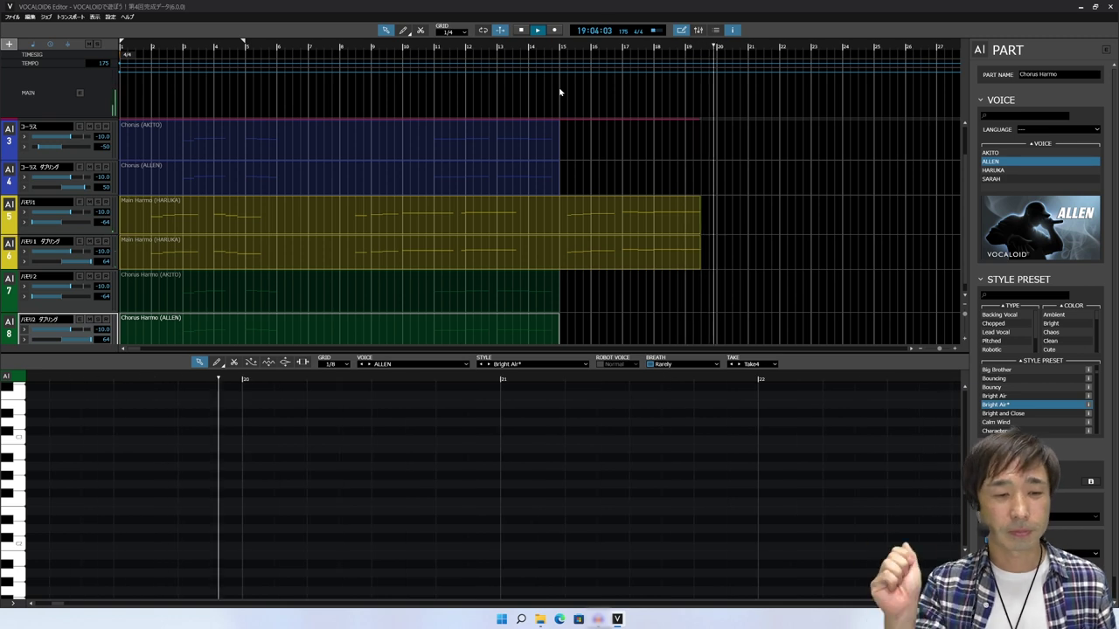
left_click(521, 30)
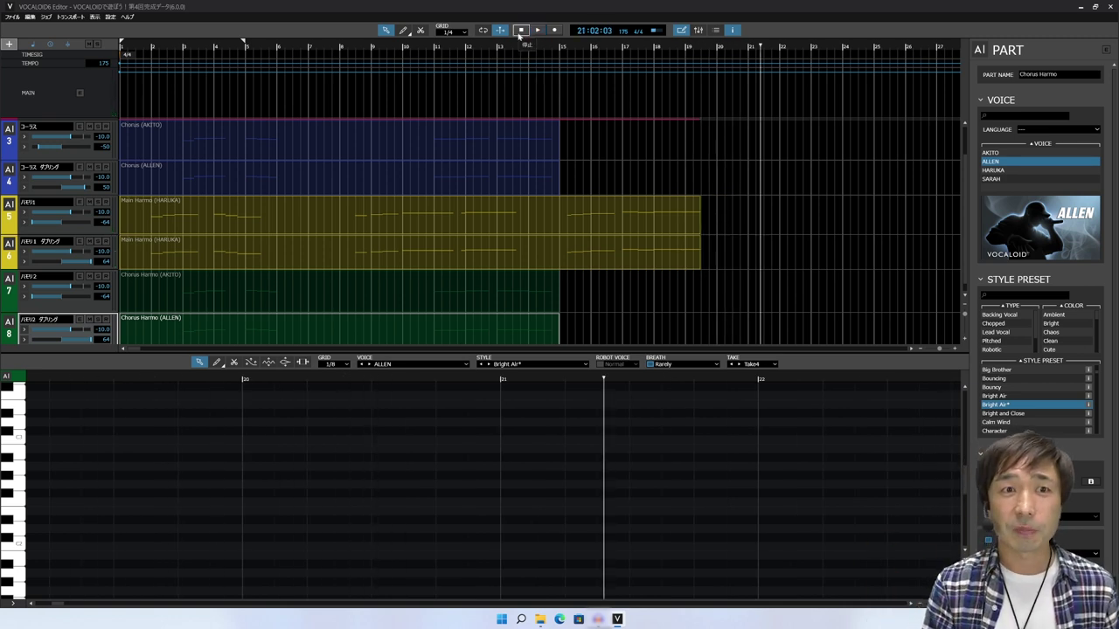